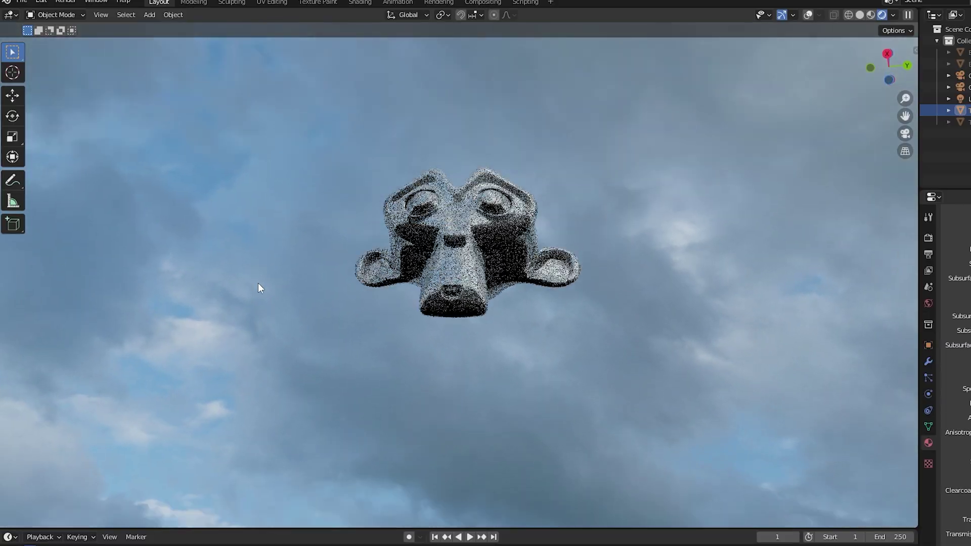
Step: Orbit around the monkey and link the museumplein image's Color into the world Background's Color
mouse_move(258, 283)
middle_down()
mouse_move(247, 337)
mouse_move(247, 296)
middle_up()
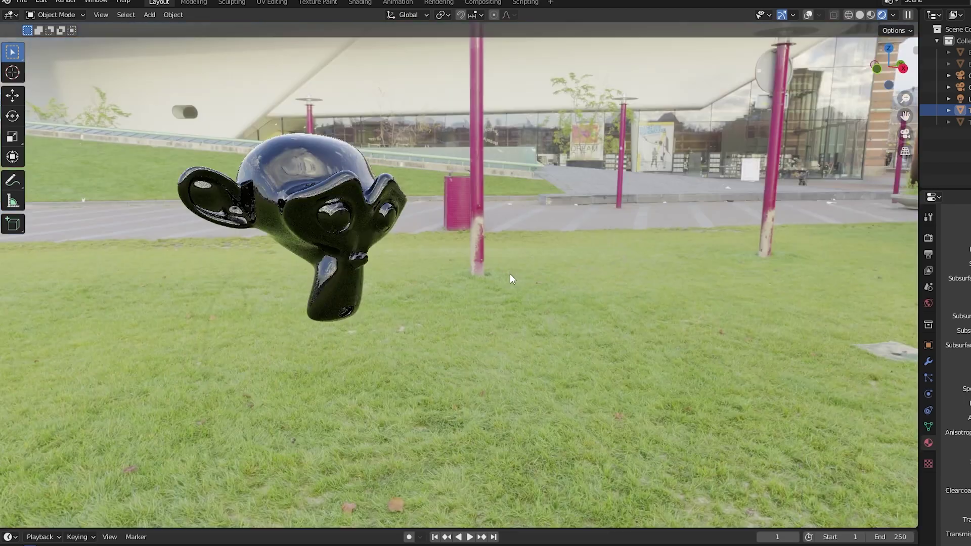
middle_drag(509, 274, 242, 268)
drag(275, 340, 578, 324)
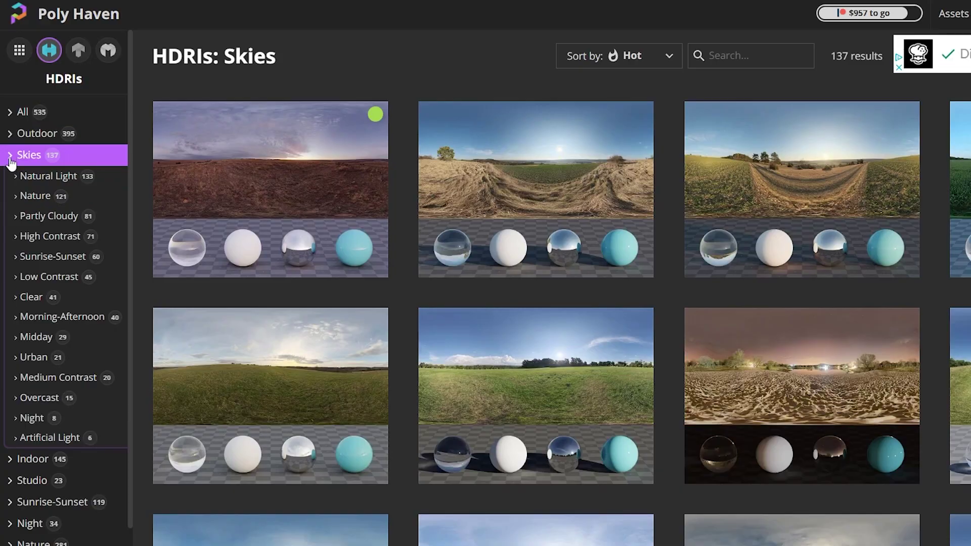
Step: Browse the Indoor HDRIs, then return to the Skies category
scroll(65, 249, down, 2)
click(33, 390)
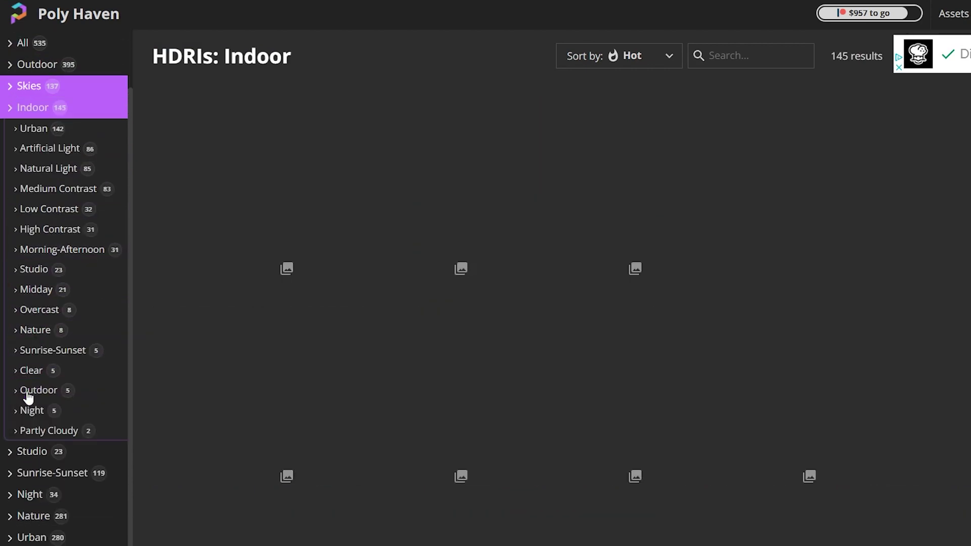
scroll(664, 365, down, 1)
scroll(664, 365, down, 7)
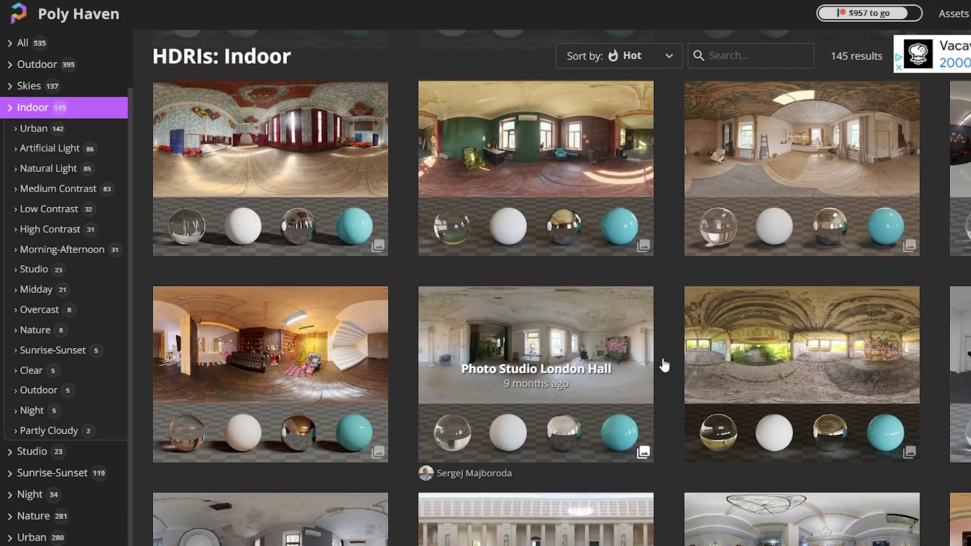
scroll(664, 365, up, 8)
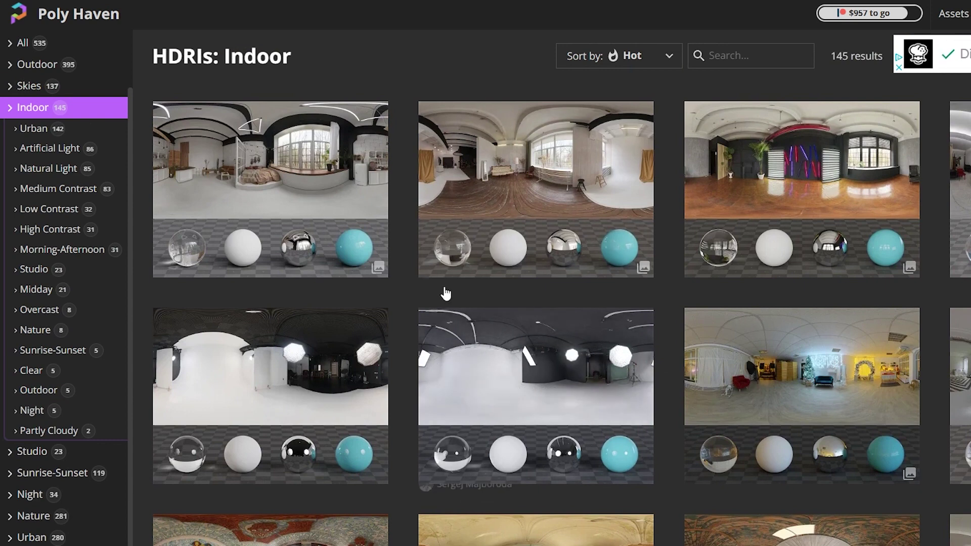
click(23, 90)
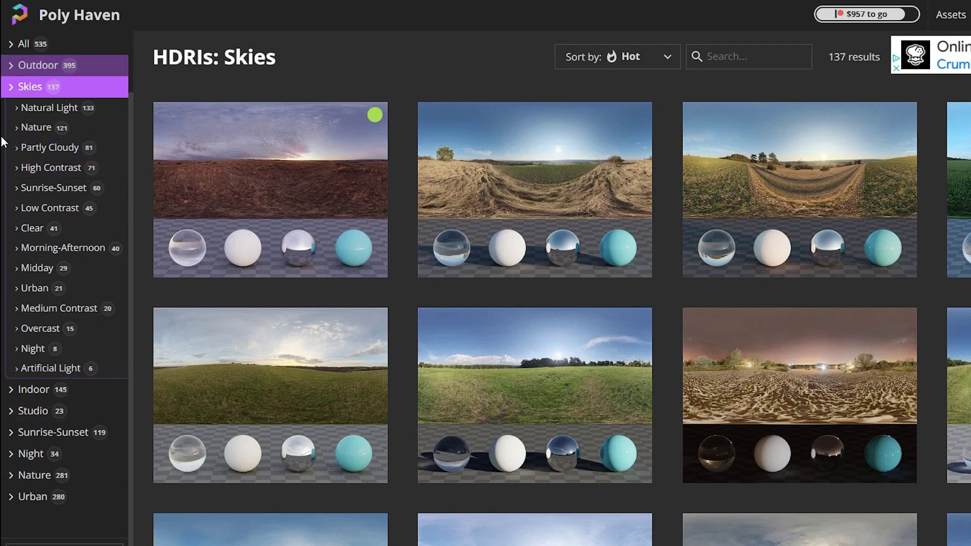
Step: Open the Belfast Sunset HDRI page and switch its preview to the interactive 360° panorama
click(322, 181)
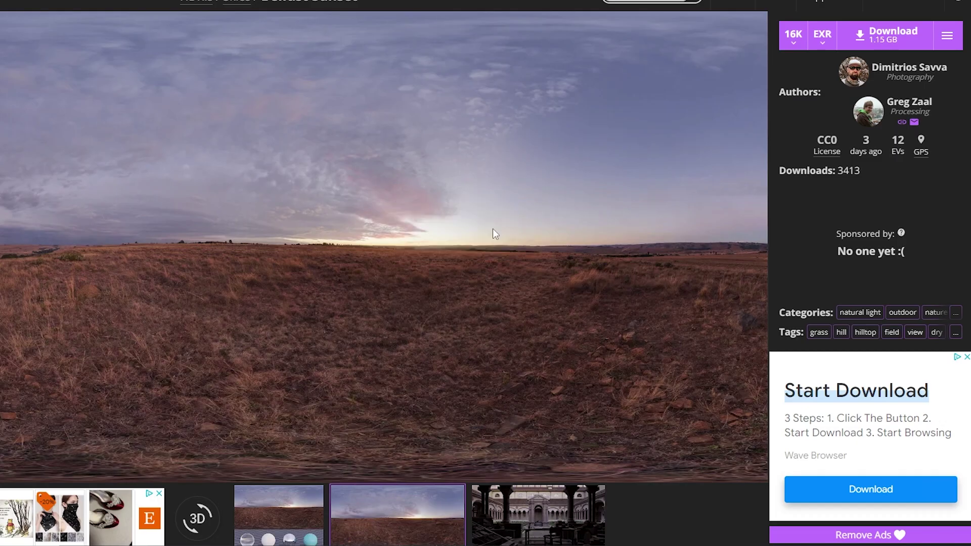
click(540, 515)
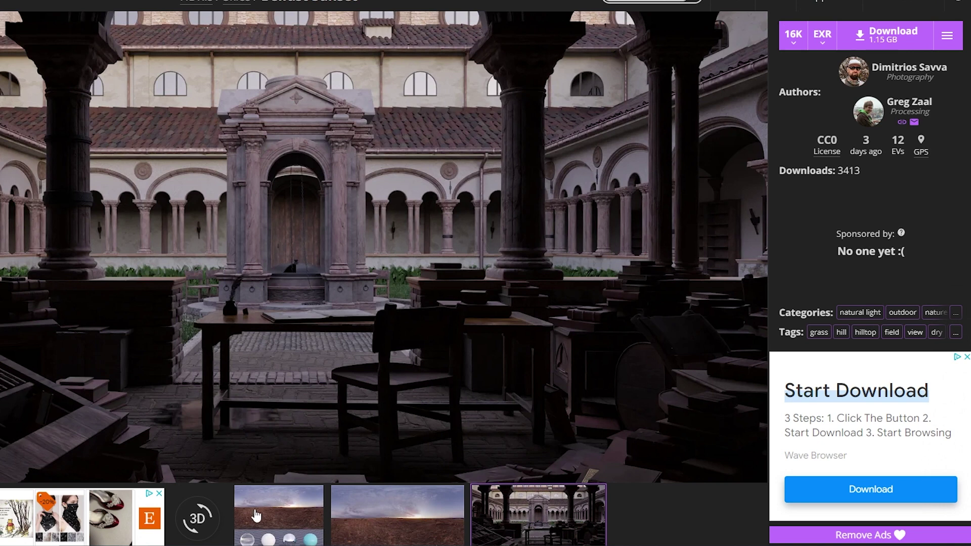
click(198, 519)
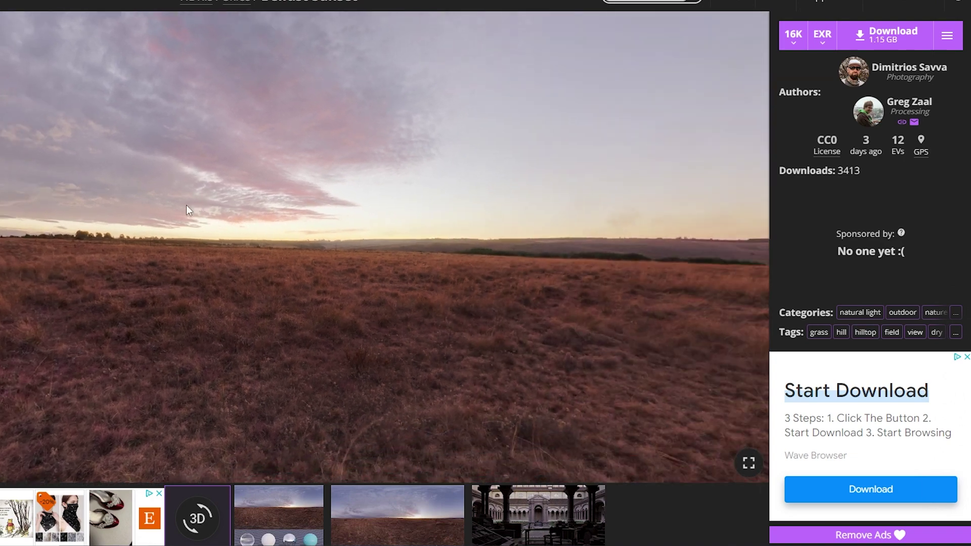
Step: Rotate the panorama across the sunset sky and hills to the flat grassy field
drag(186, 206, 250, 219)
drag(606, 240, 152, 253)
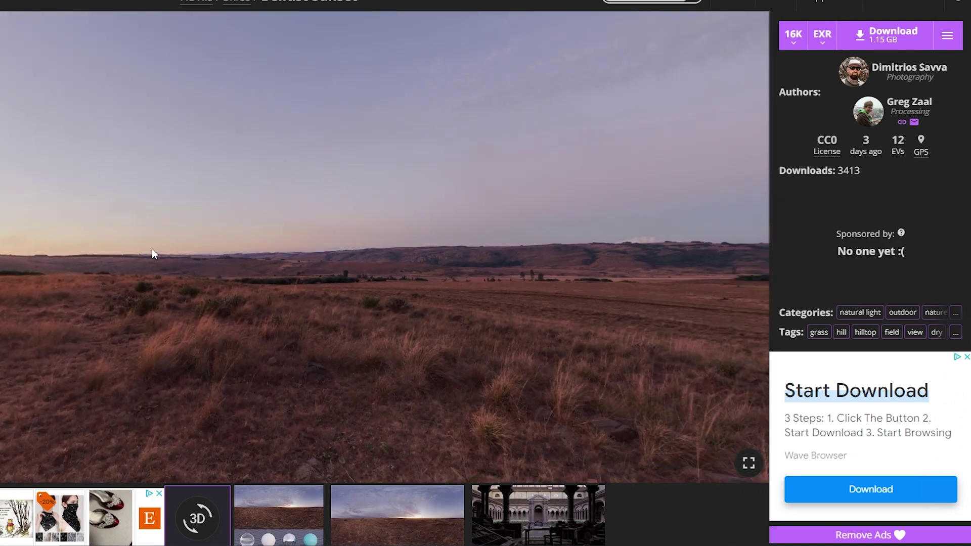
drag(624, 260, 24, 258)
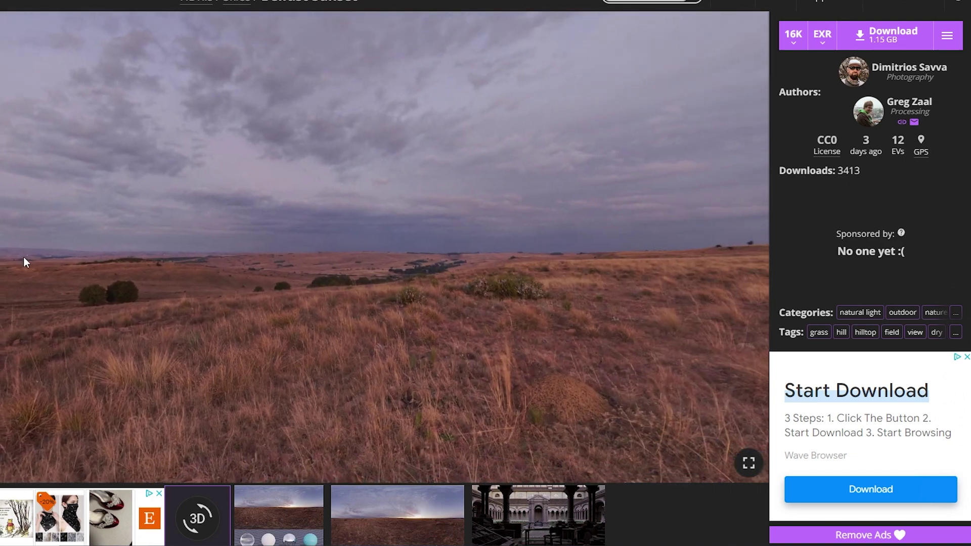
drag(620, 271, 177, 264)
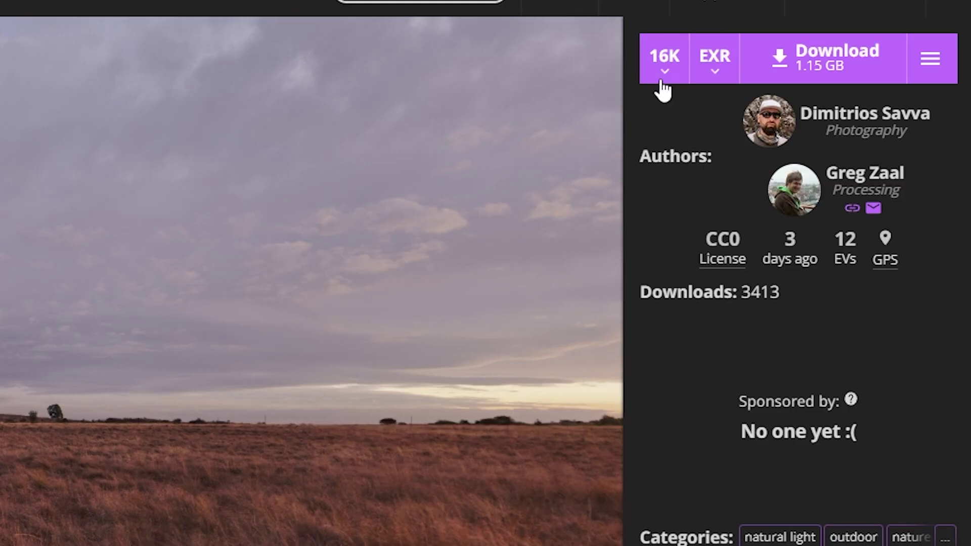
Step: Download the Belfast Sunset HDRI as an 8K EXR file
click(664, 81)
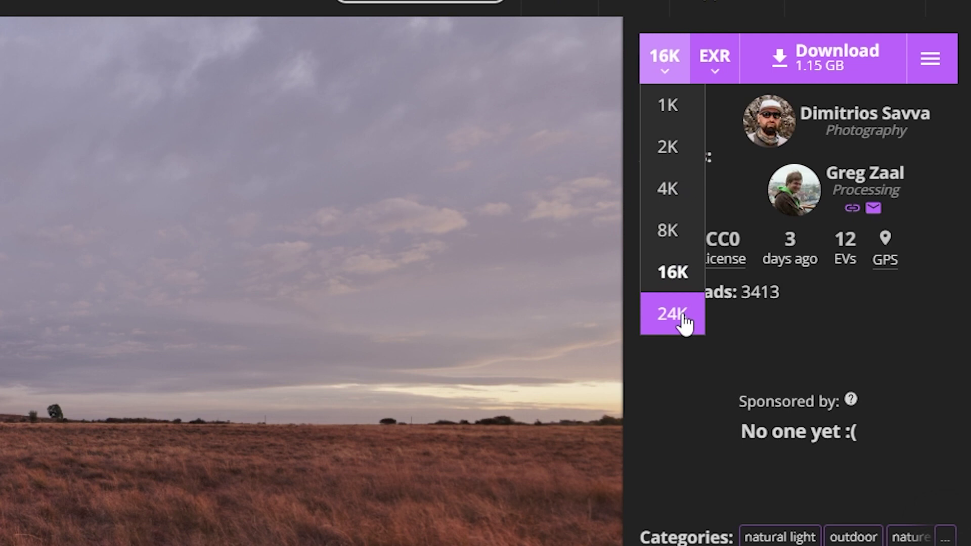
click(681, 283)
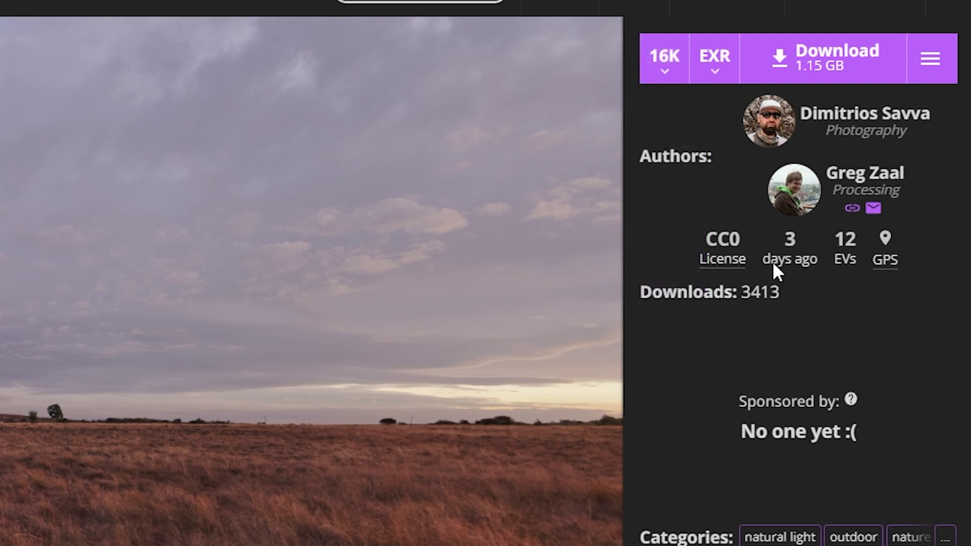
click(720, 75)
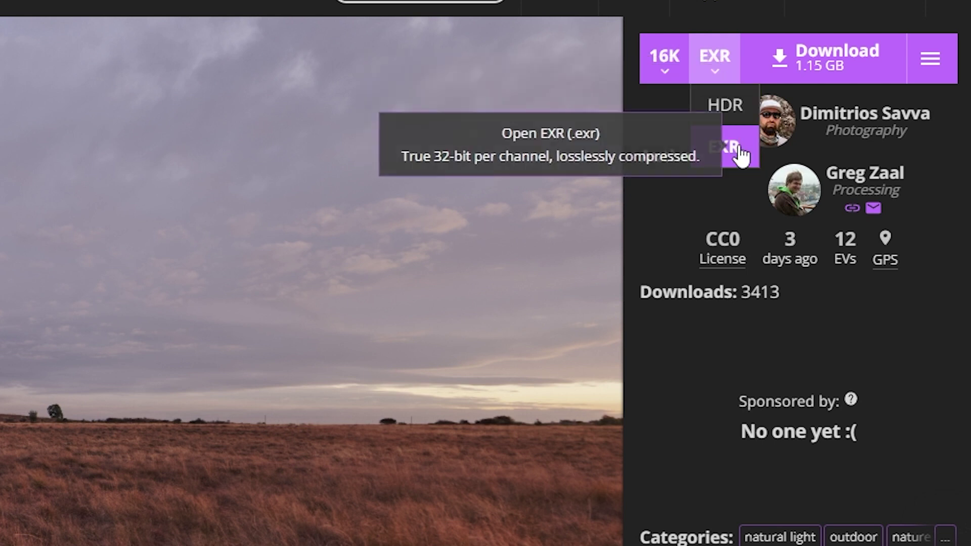
mouse_move(667, 107)
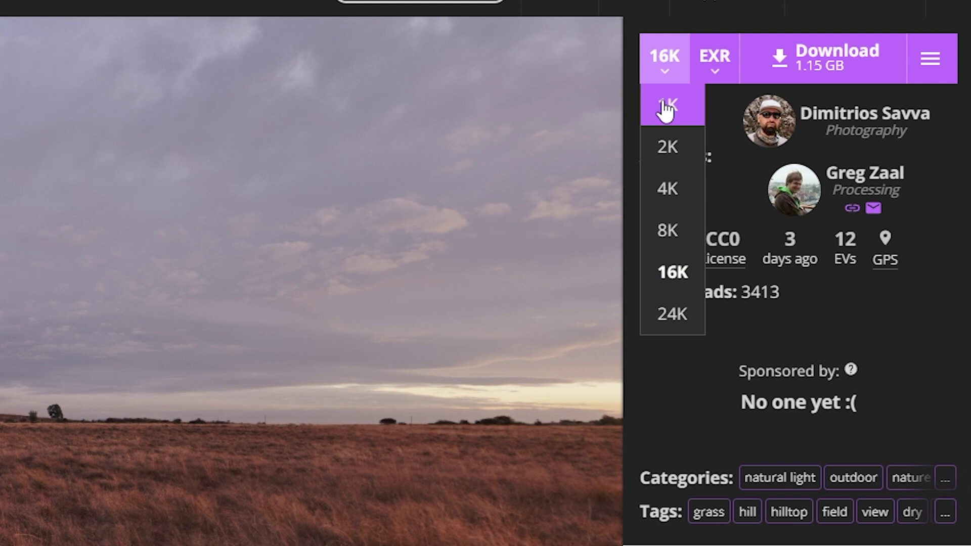
click(665, 238)
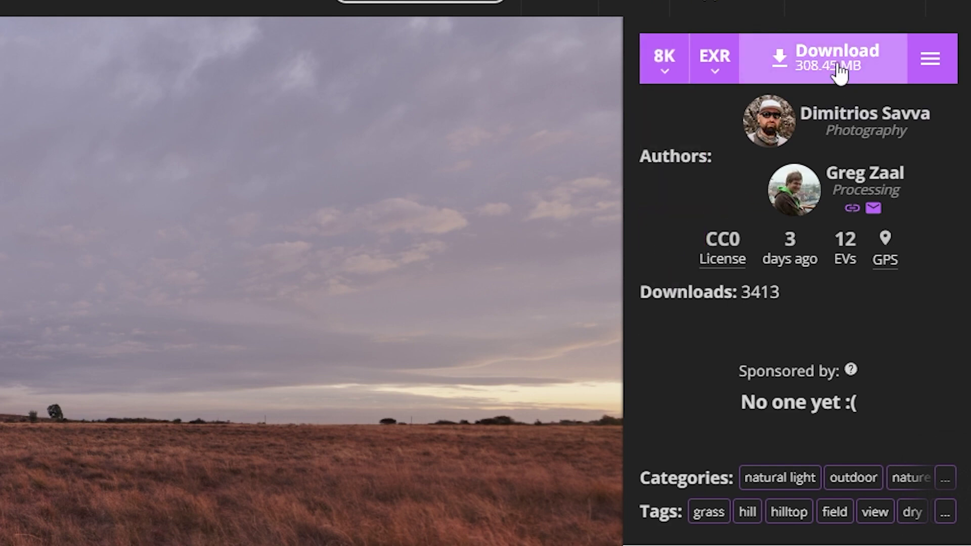
click(809, 65)
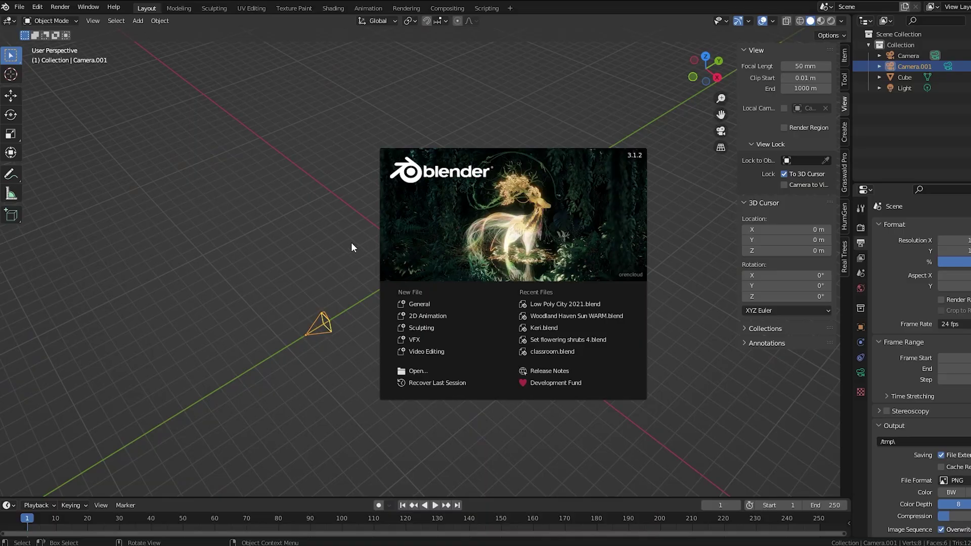
Step: Open Low Poly City 2021.blend and orbit the view down to street level among the houses
click(541, 304)
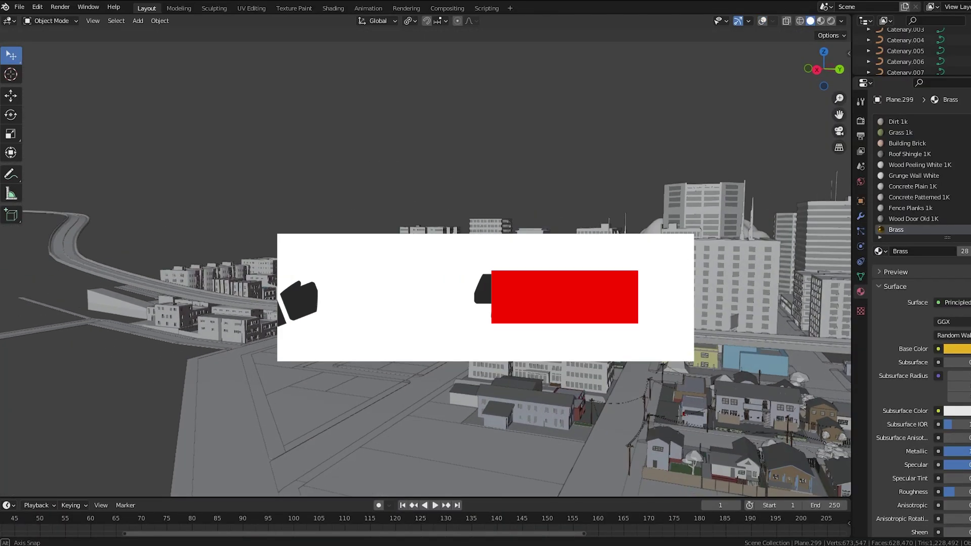
middle_drag(425, 404, 445, 364)
middle_drag(501, 303, 508, 228)
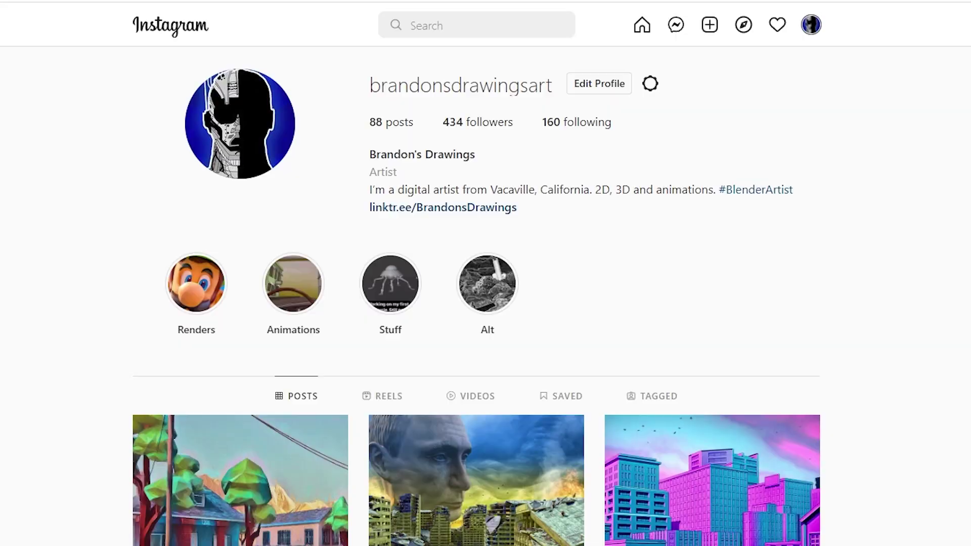
scroll(476, 295, down, 15)
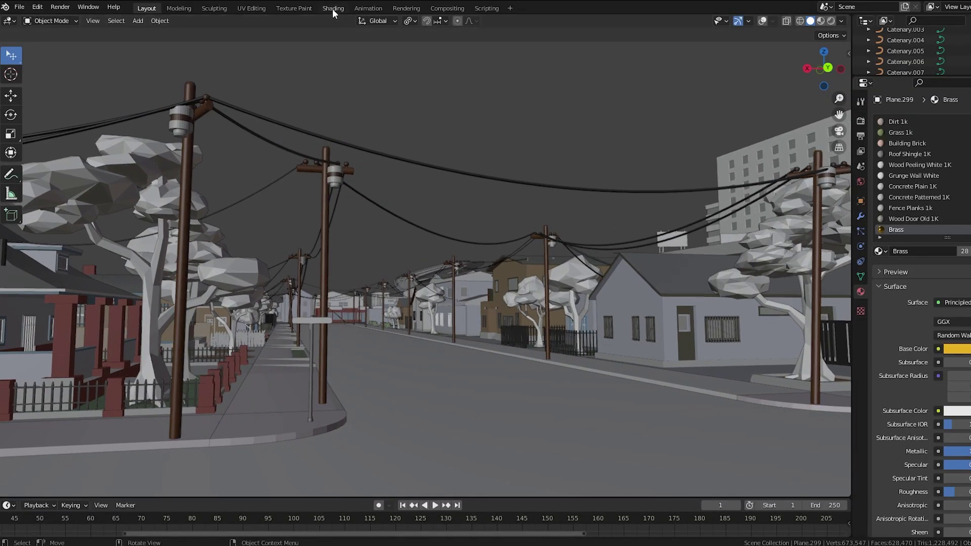
click(333, 8)
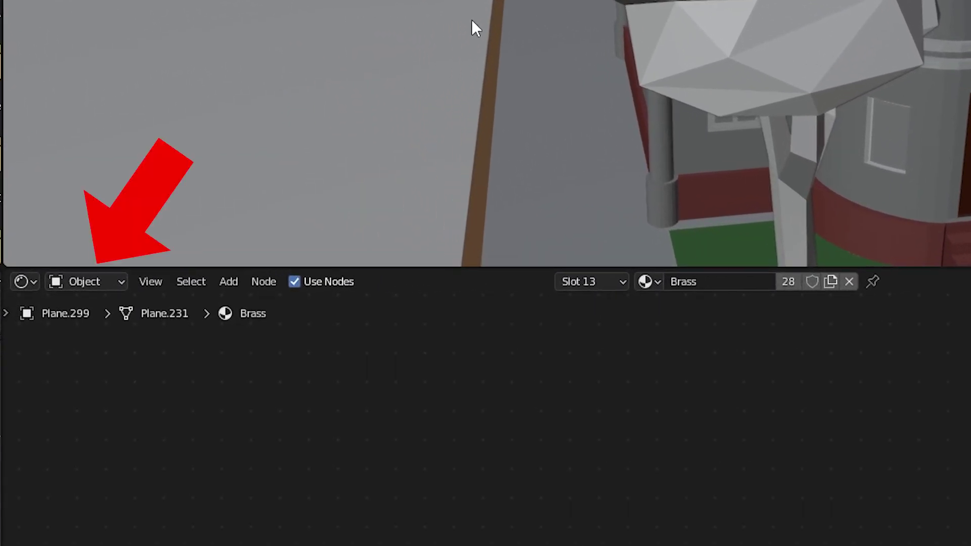
Step: Switch the shader editor to World, delete the Environment Texture node, and enable Use Nodes
click(105, 281)
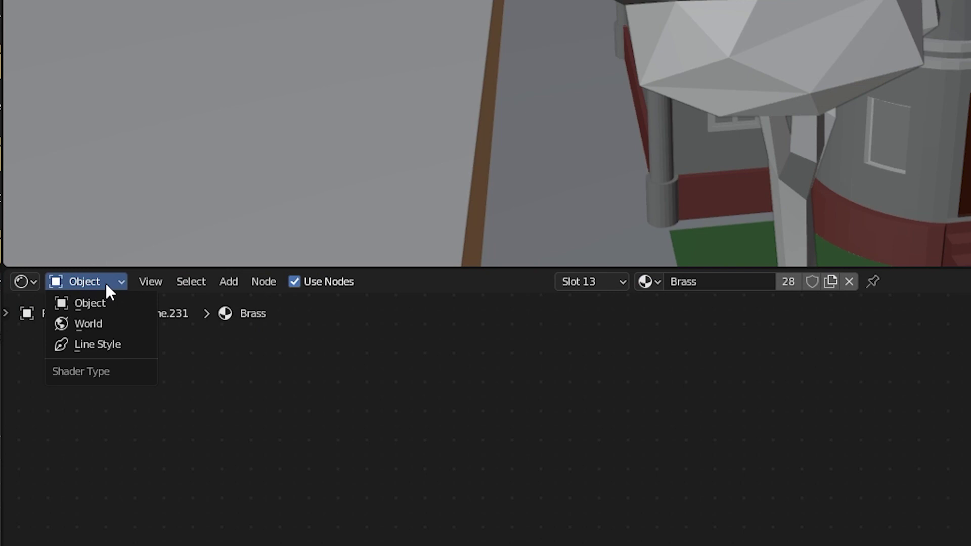
click(101, 324)
middle_drag(681, 449, 674, 446)
key(x)
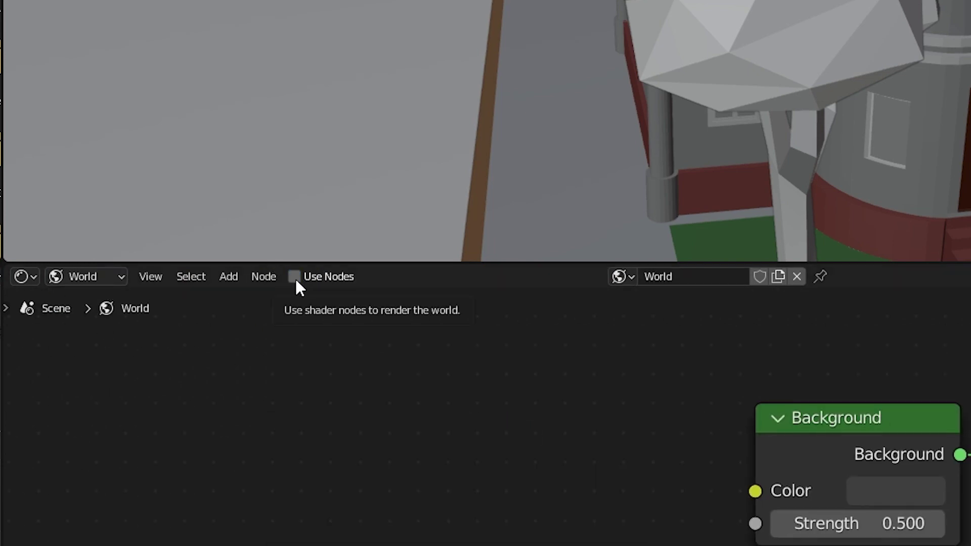
click(295, 277)
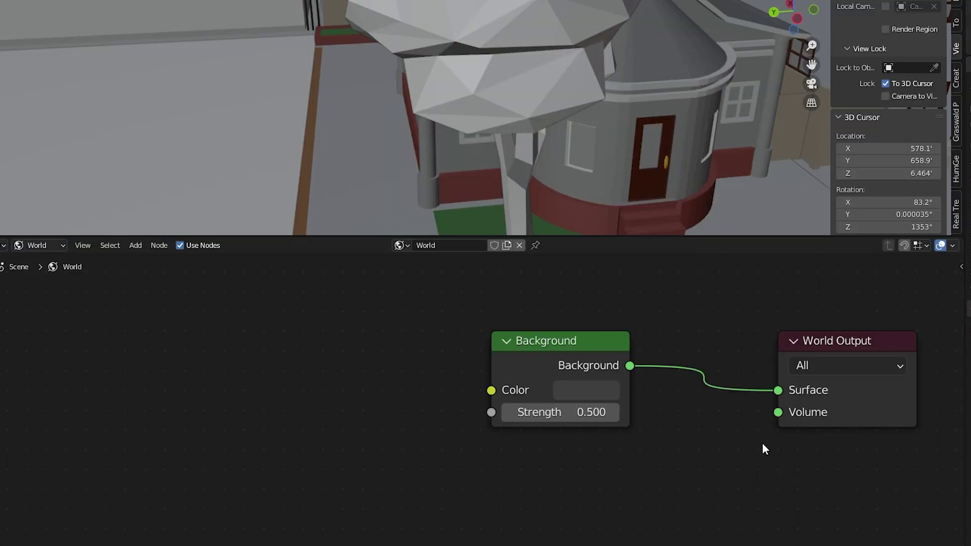
Step: Add an Environment Texture node to the left of the Background node
key(shift+a)
click(182, 292)
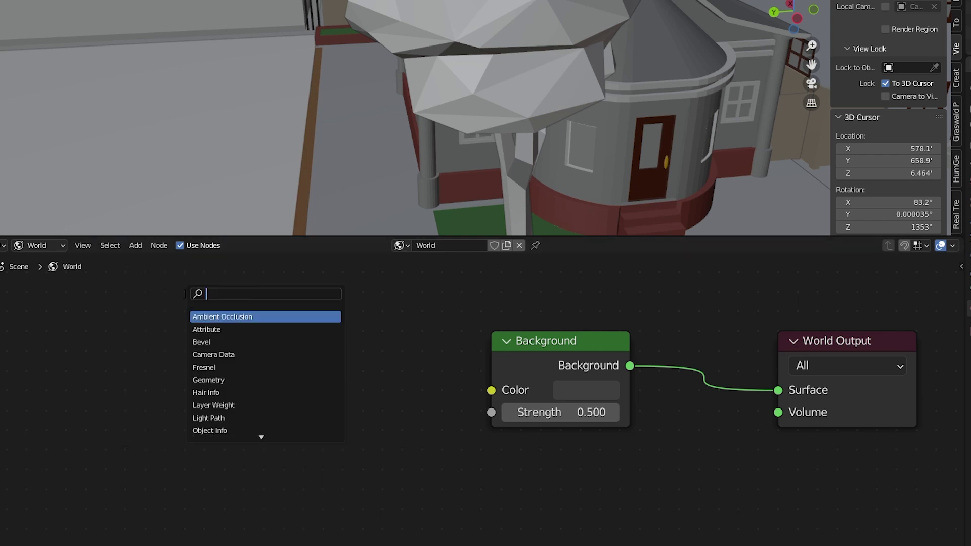
text(envir)
key(Return)
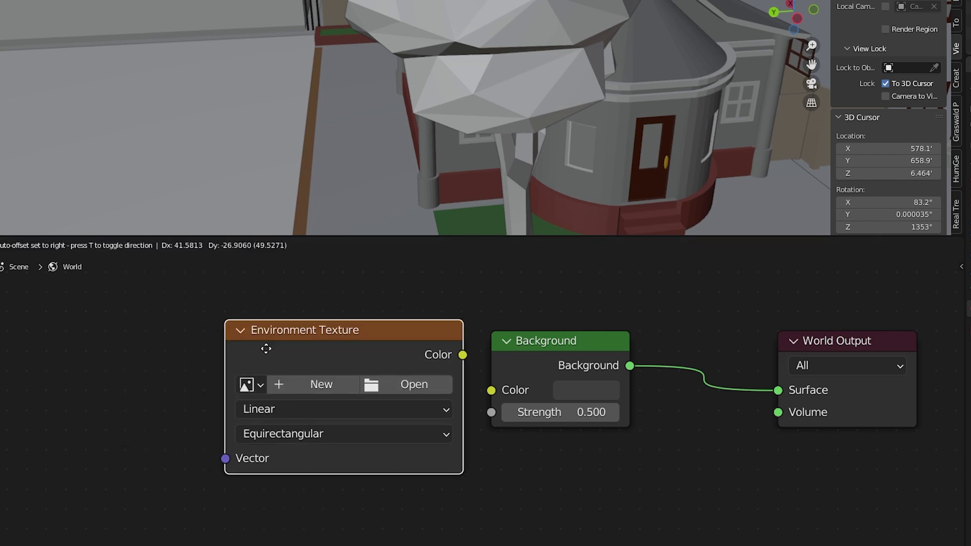
key(Escape)
key(shift+a)
mouse_move(205, 386)
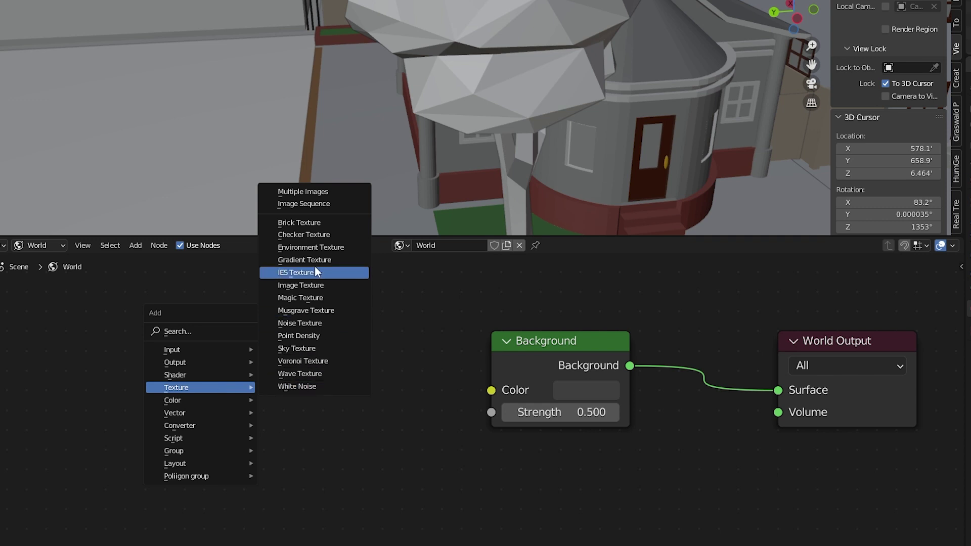
click(310, 247)
click(237, 382)
Step: Load belfast_sunset_8k.exr into the texture and link its Color to the Background Color
click(340, 384)
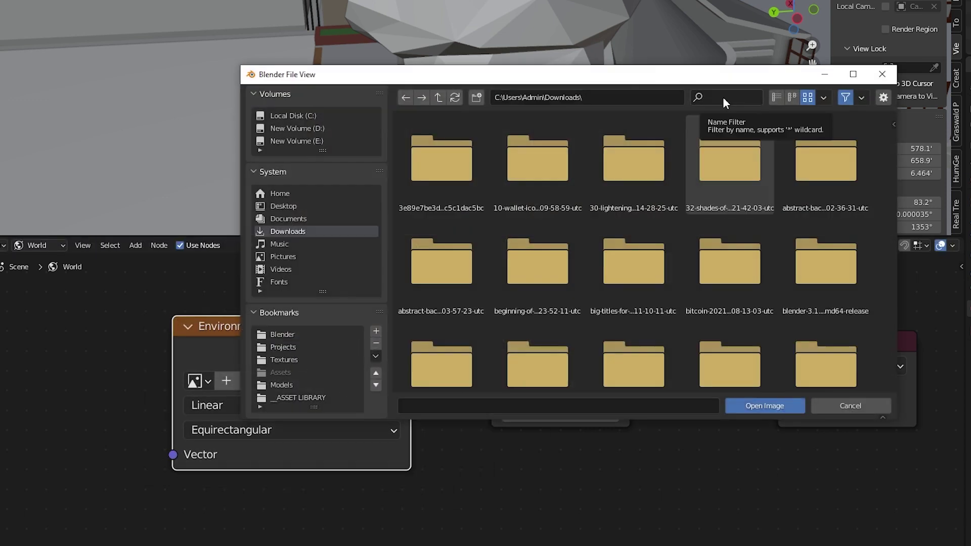
click(724, 97)
text(belf)
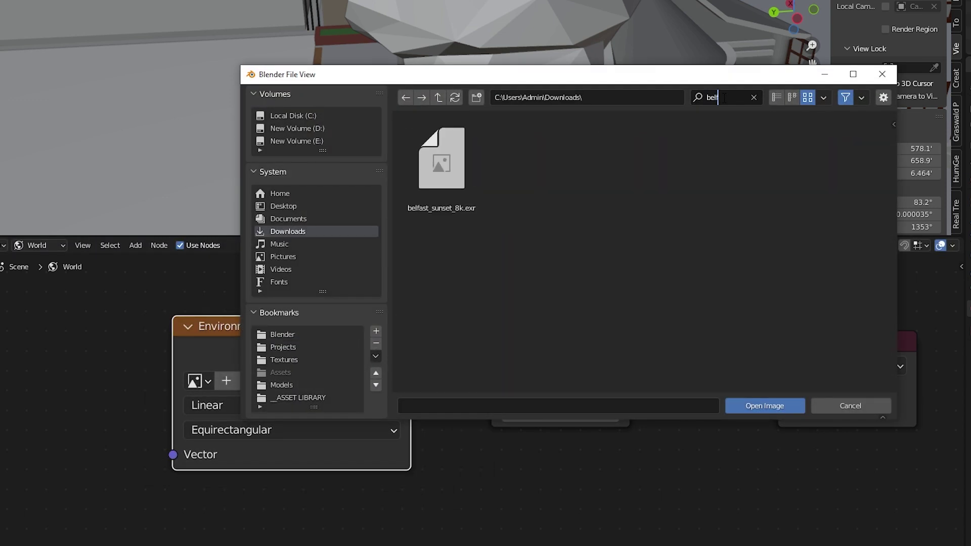
double_click(449, 183)
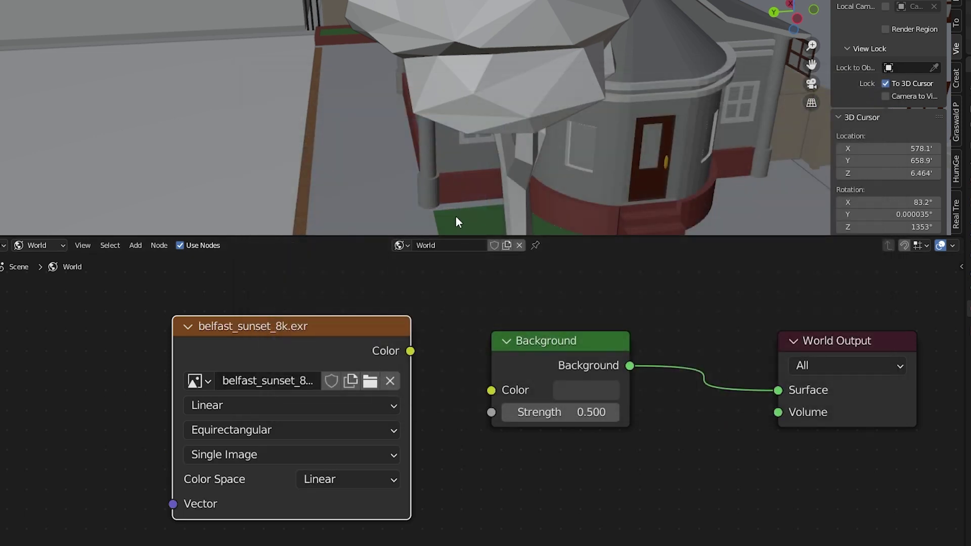
drag(410, 351, 490, 393)
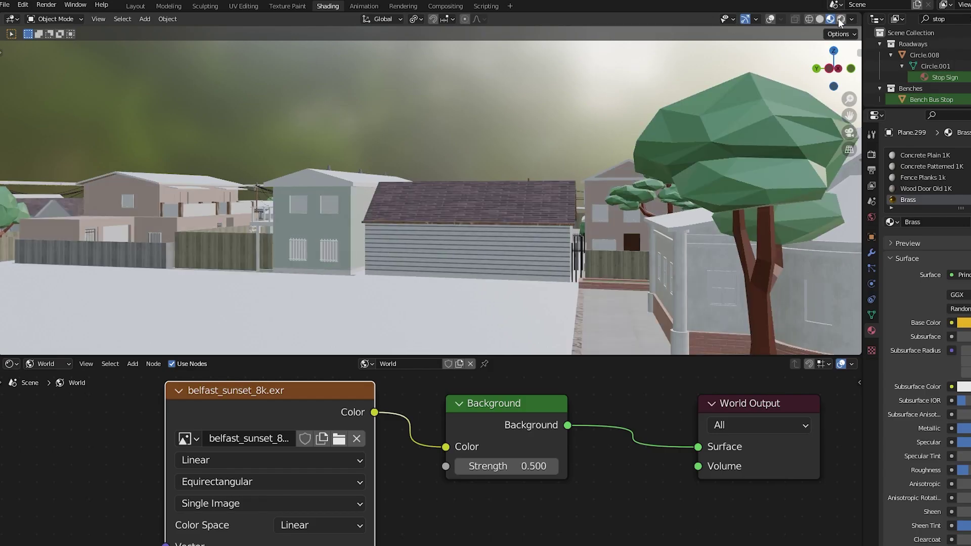
Step: Switch the viewport to Rendered shading and set the Background Strength to 3
click(821, 19)
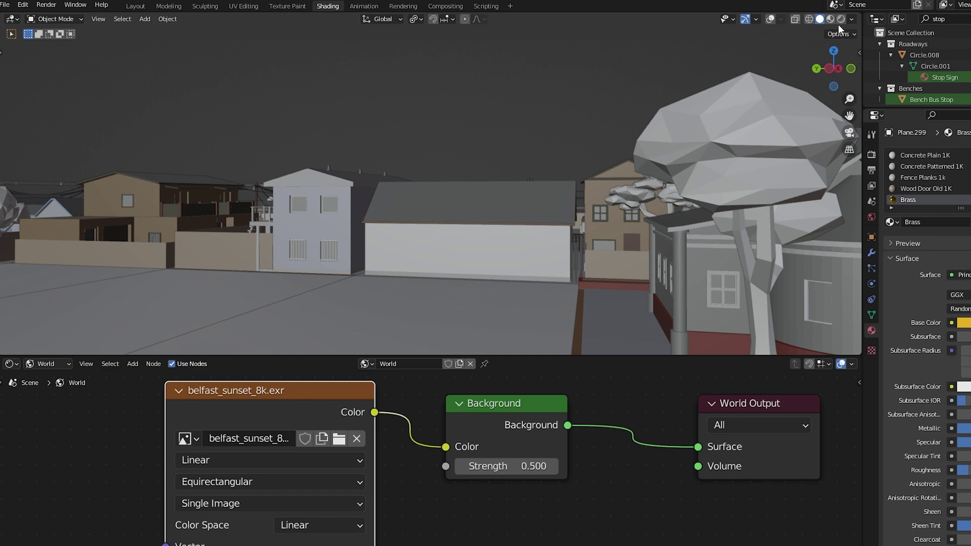
click(841, 19)
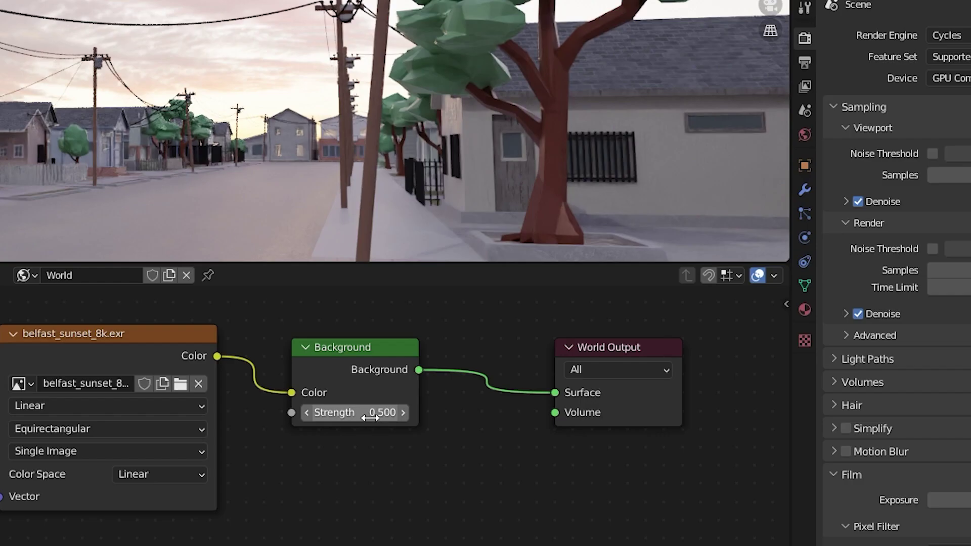
click(371, 416)
text(3)
key(Return)
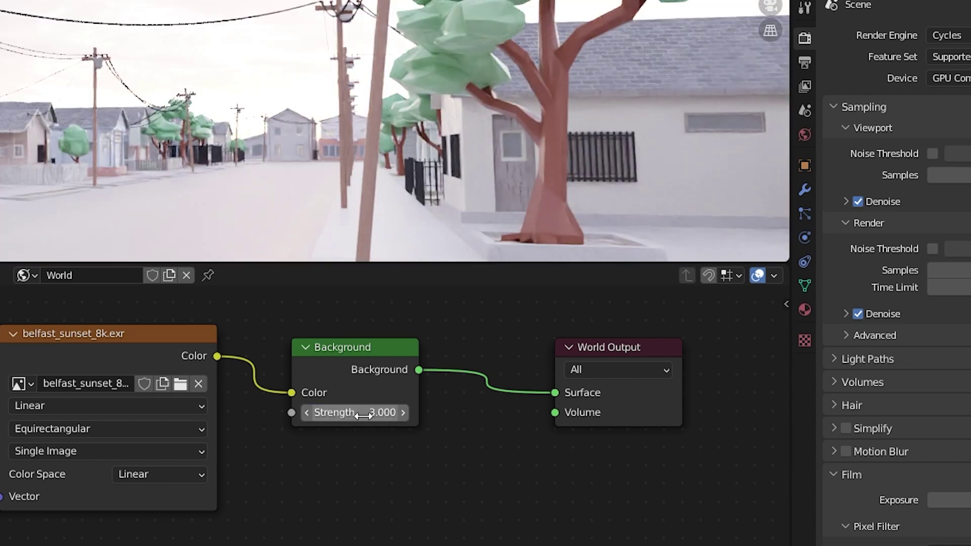
Step: Lower the Background Strength to 0.2 to compare the dimmer lighting
click(363, 415)
text(.2)
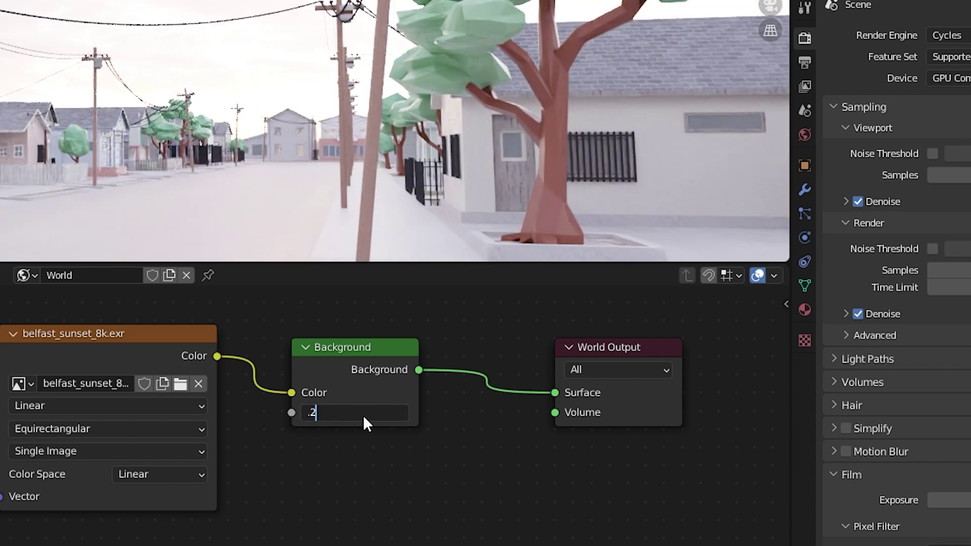
key(Return)
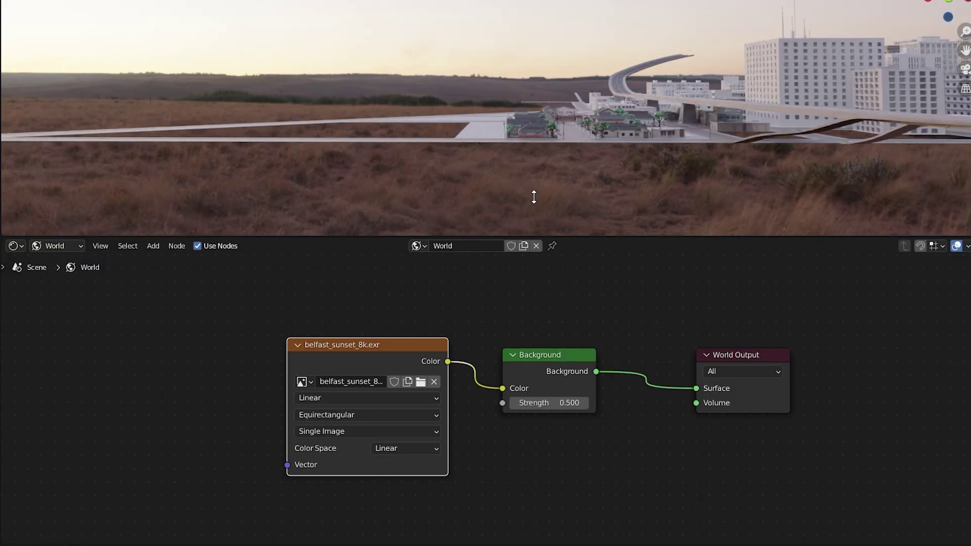
drag(534, 238, 544, 199)
middle_drag(390, 292, 734, 281)
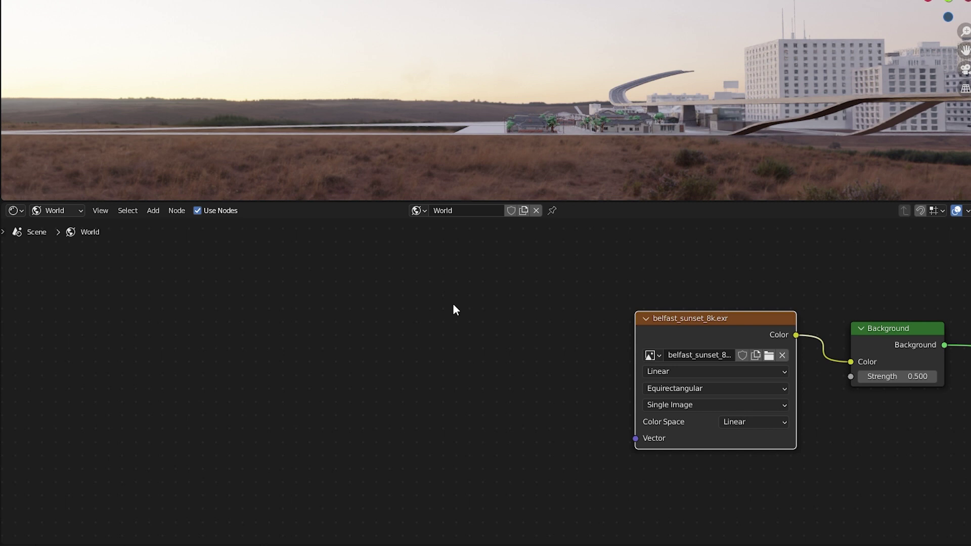
Step: Add a Mapping node and link its output into the image texture's Vector
key(shift+a)
text(map)
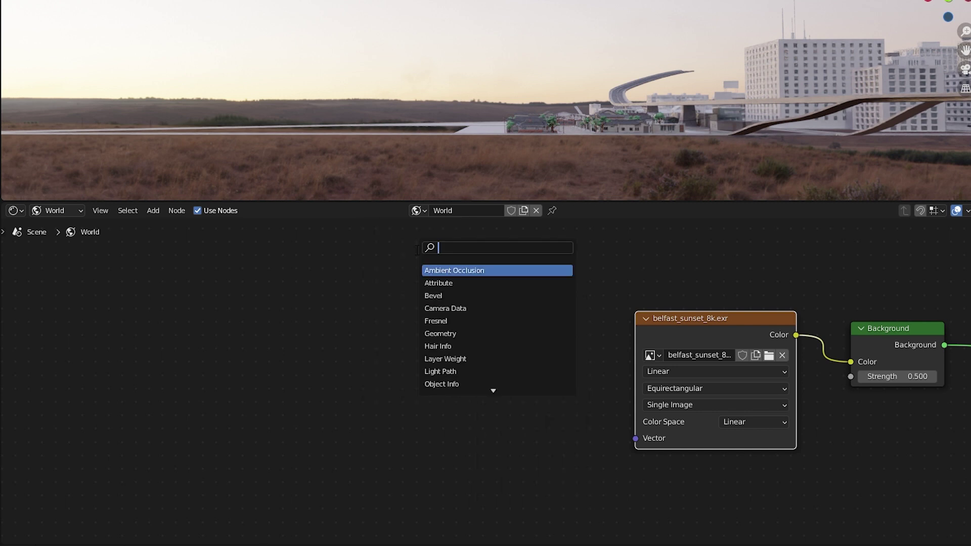
text(p)
click(452, 270)
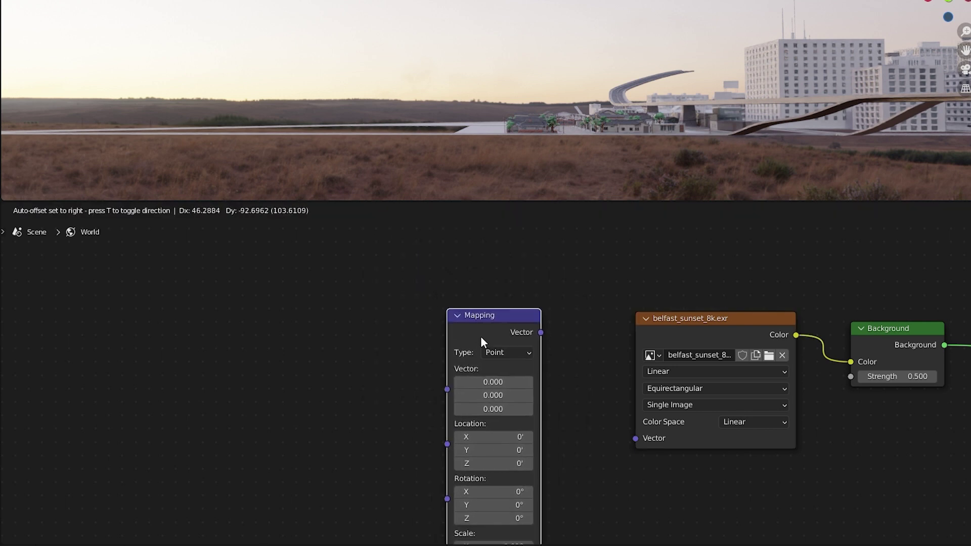
drag(616, 420, 636, 438)
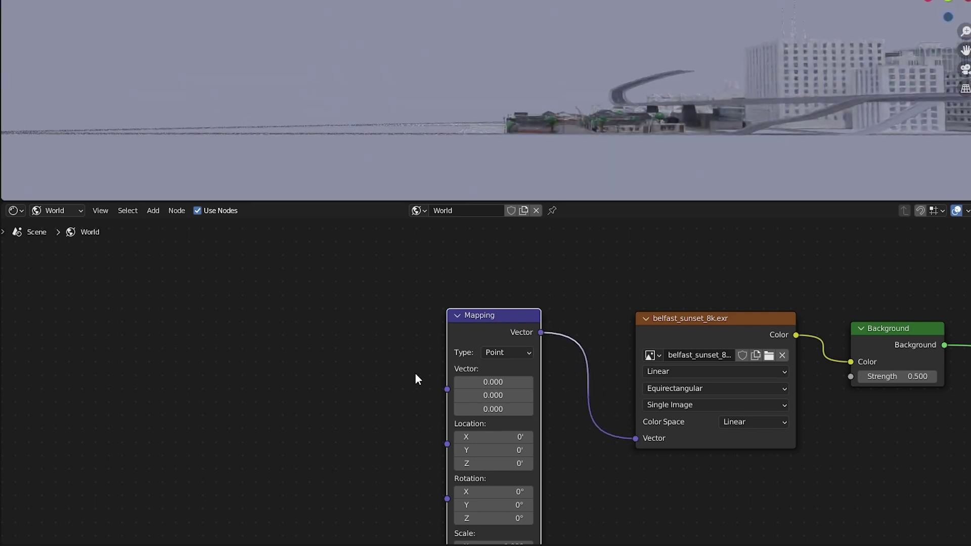
Step: Add a Texture Coordinate node and link Generated into the Mapping node
key(shift+a)
click(332, 305)
text(coor)
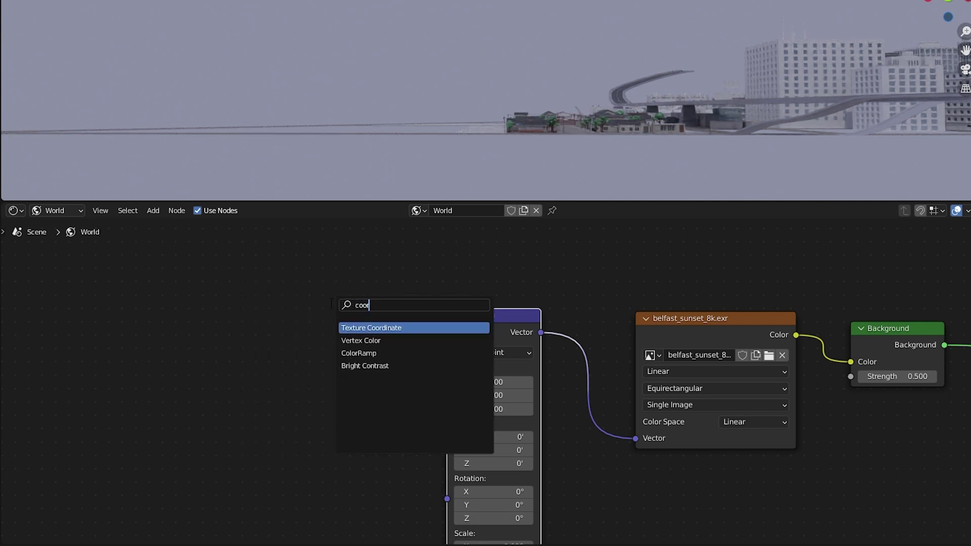
click(399, 328)
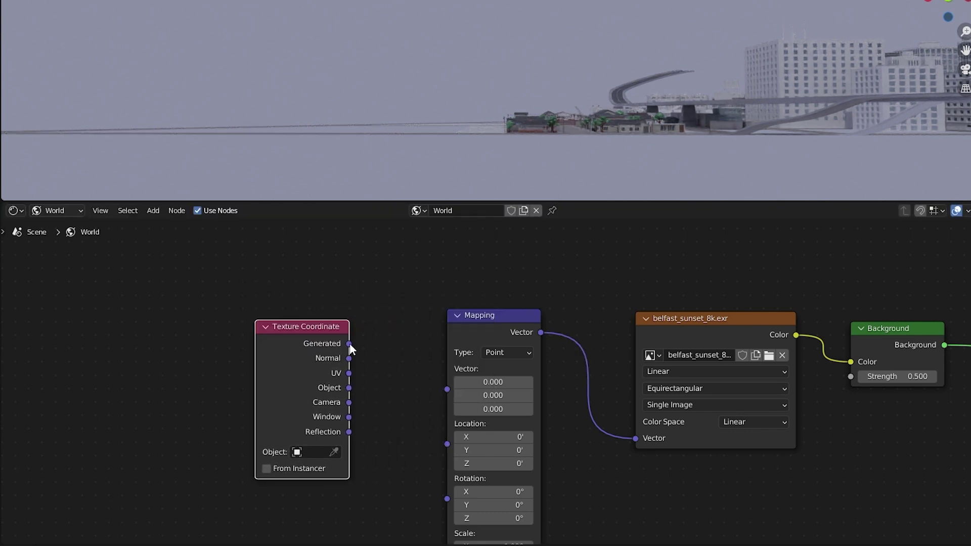
drag(350, 345, 446, 385)
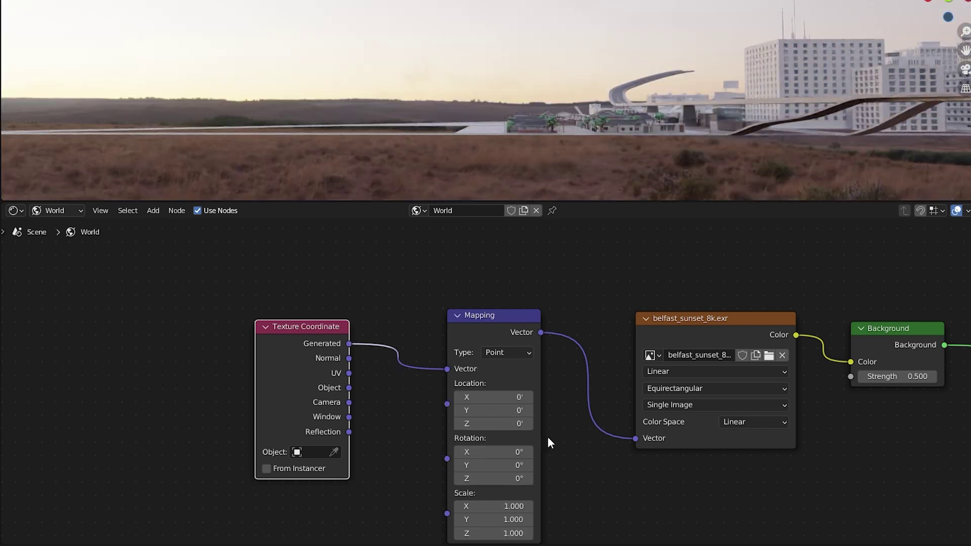
Step: Delete the Texture Coordinate and Mapping nodes and select the image texture node
middle_drag(548, 443, 584, 426)
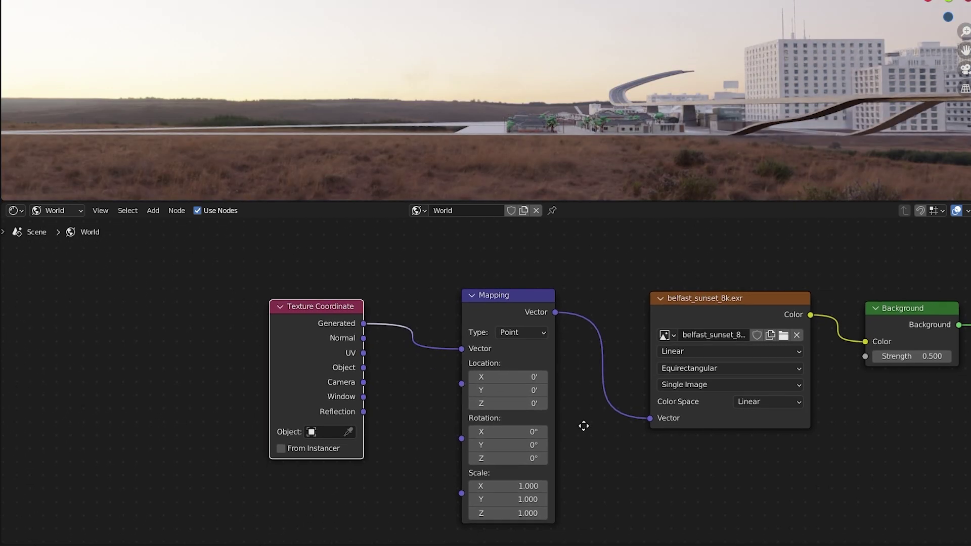
middle_drag(584, 426, 590, 398)
shift+click(526, 266)
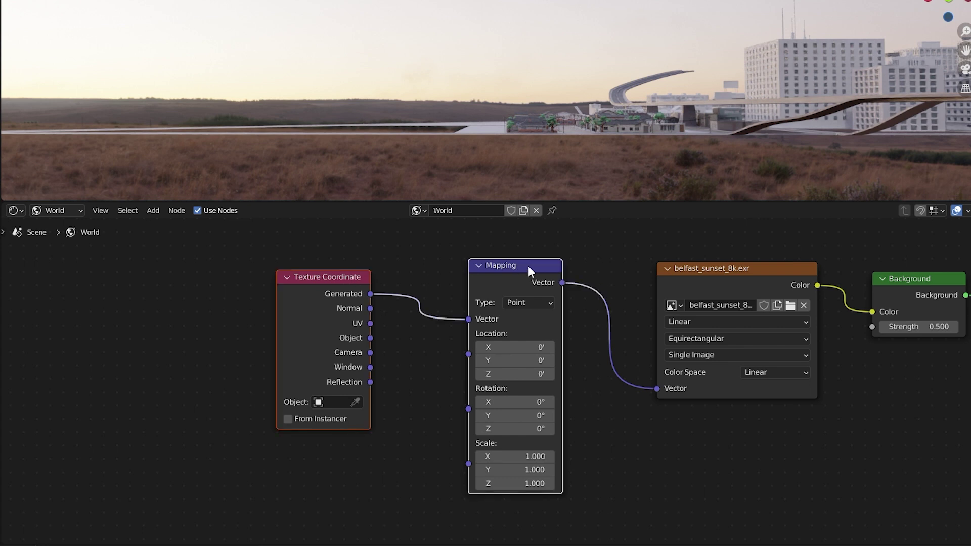
key(x)
click(739, 280)
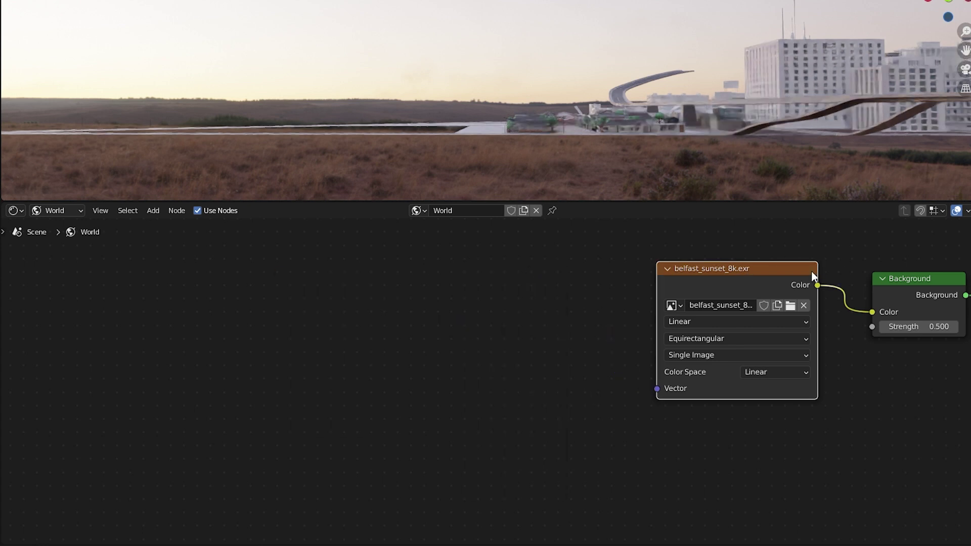
Step: Auto-add linked mapping nodes with Ctrl+T, try rotating and stretching the HDRI, then reset Scale X to 1
key(ctrl+t)
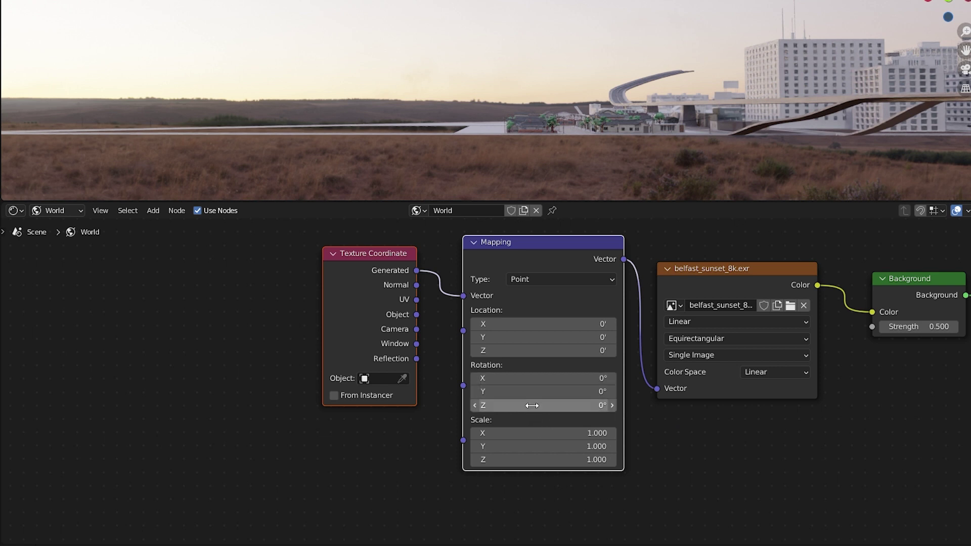
mouse_move(544, 405)
mouse_down()
mouse_move(571, 405)
mouse_move(556, 392)
mouse_up()
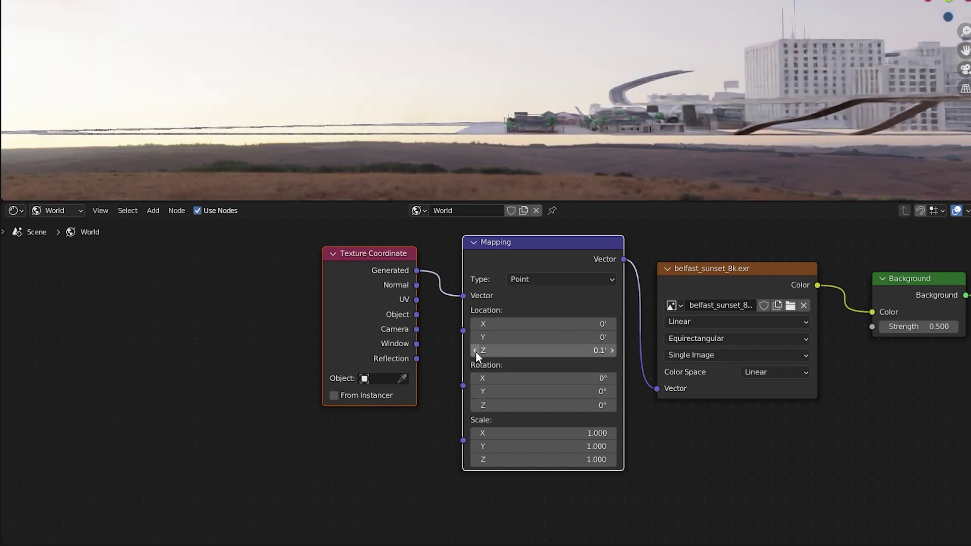
mouse_move(516, 435)
mouse_down()
mouse_move(551, 435)
mouse_move(516, 435)
mouse_up()
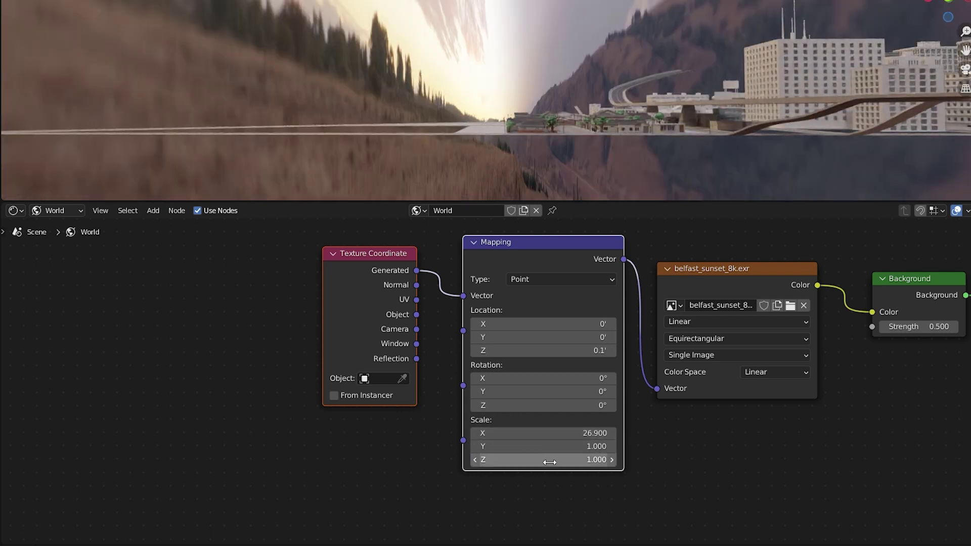
click(558, 429)
text(1)
key(Tab)
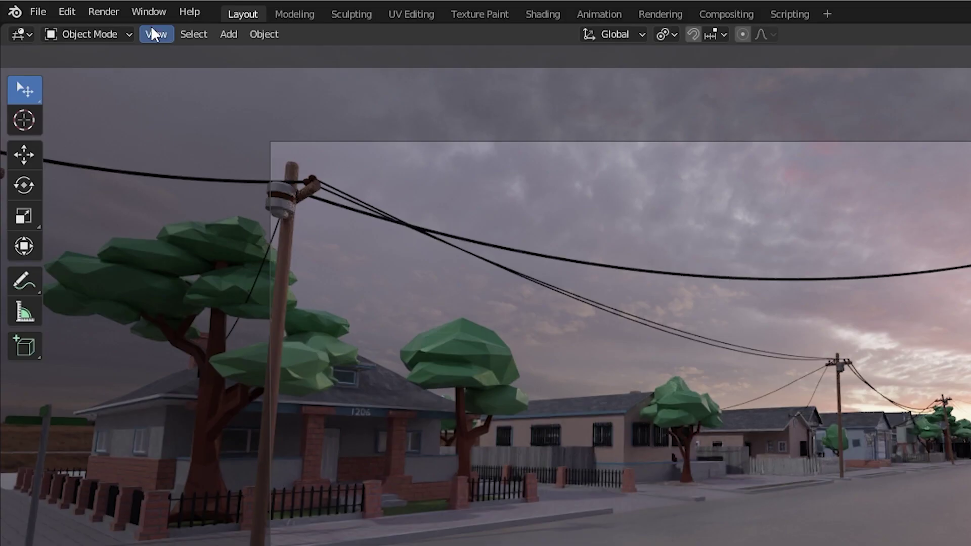
Step: Render the current frame of the street scene, then enable Film > Transparent in the Render properties
click(103, 11)
click(140, 31)
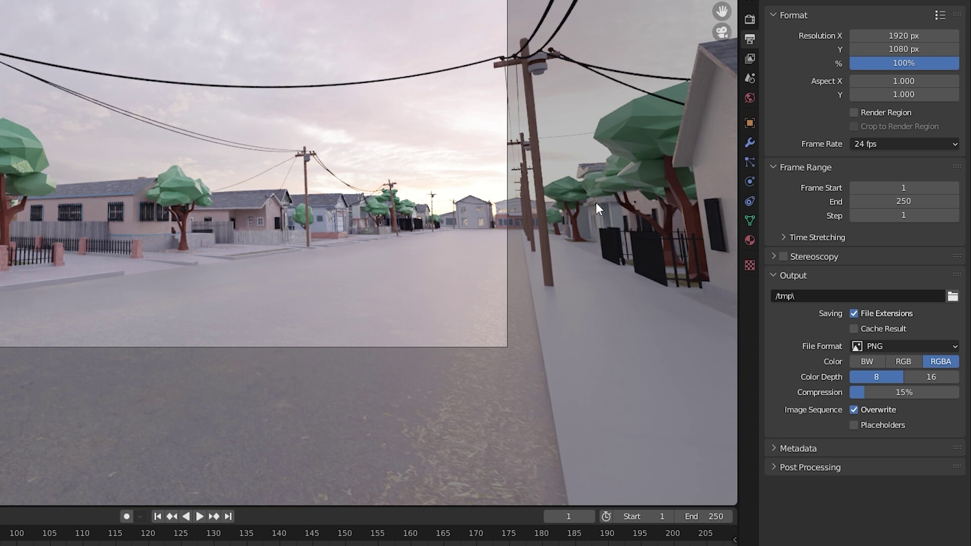
click(748, 22)
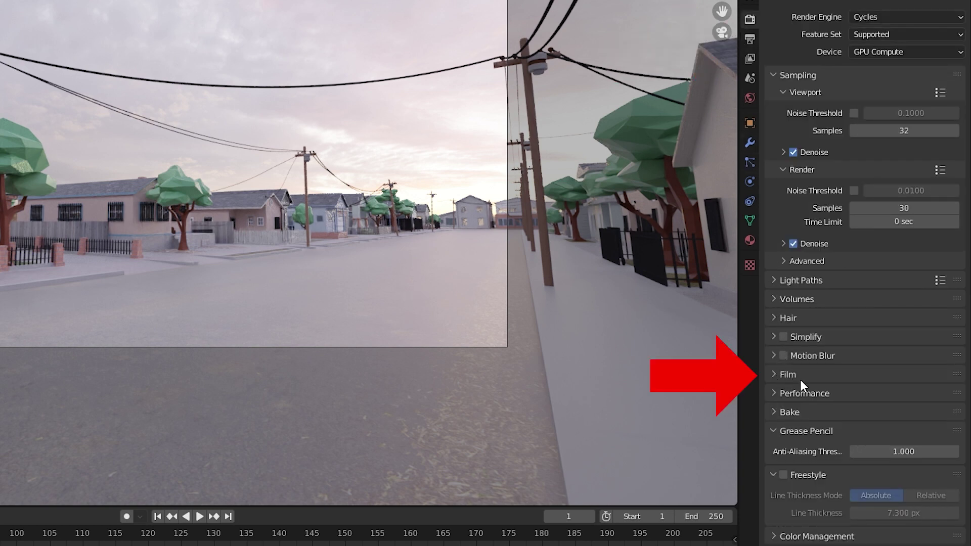
click(778, 377)
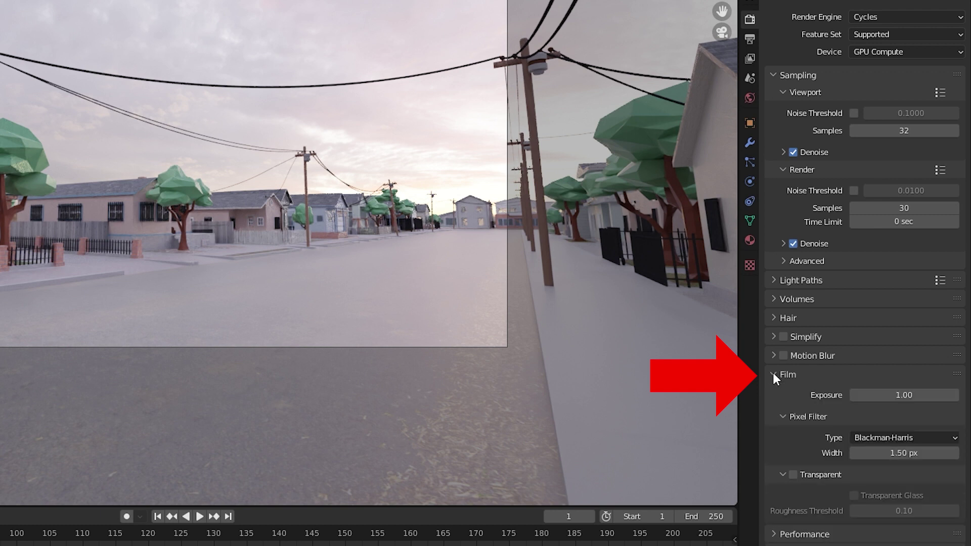
click(792, 474)
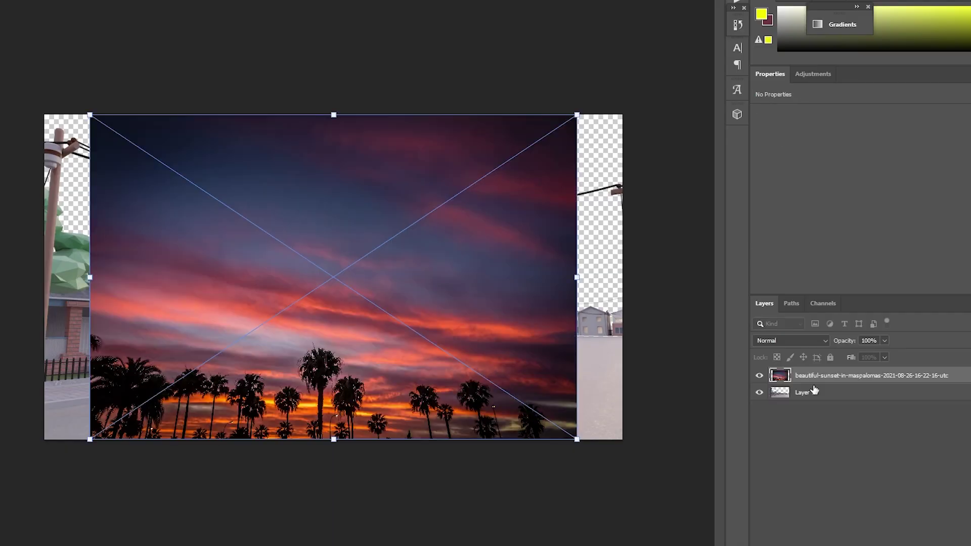
Step: Move the sunset layer below Layer 1 and stretch it wider to cover the sky
drag(829, 375, 818, 402)
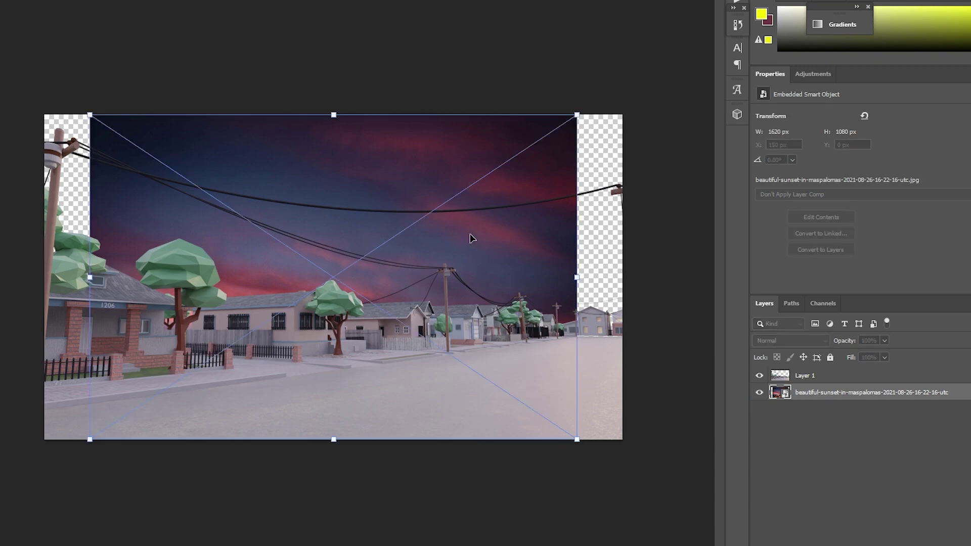
alt+shift+drag(577, 277, 804, 271)
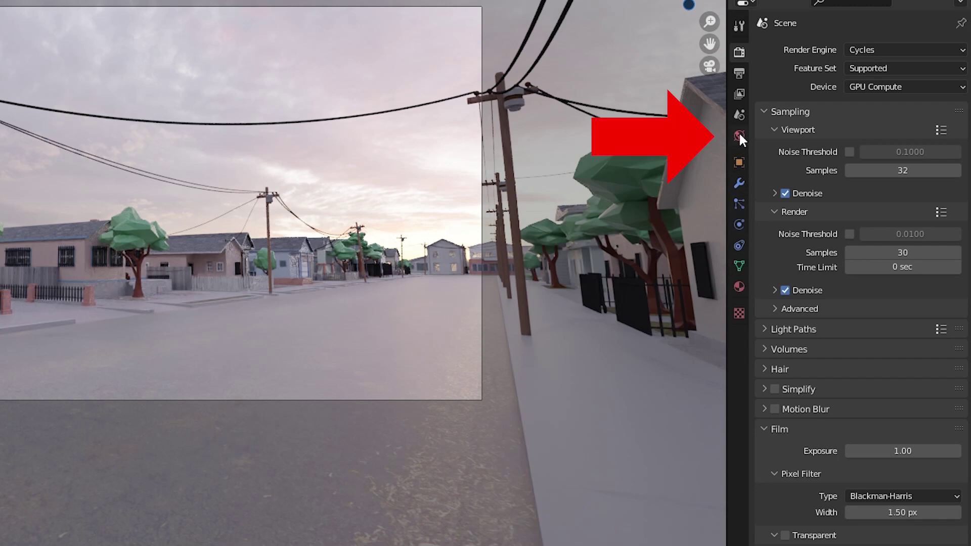
Step: Show the World properties and expand the Ray Visibility panel for the HDRI background
click(741, 135)
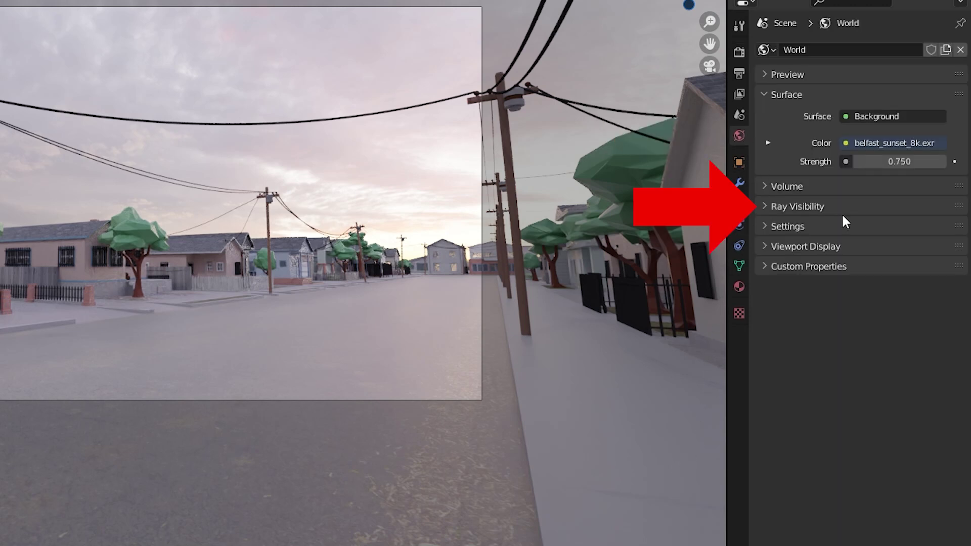
click(765, 207)
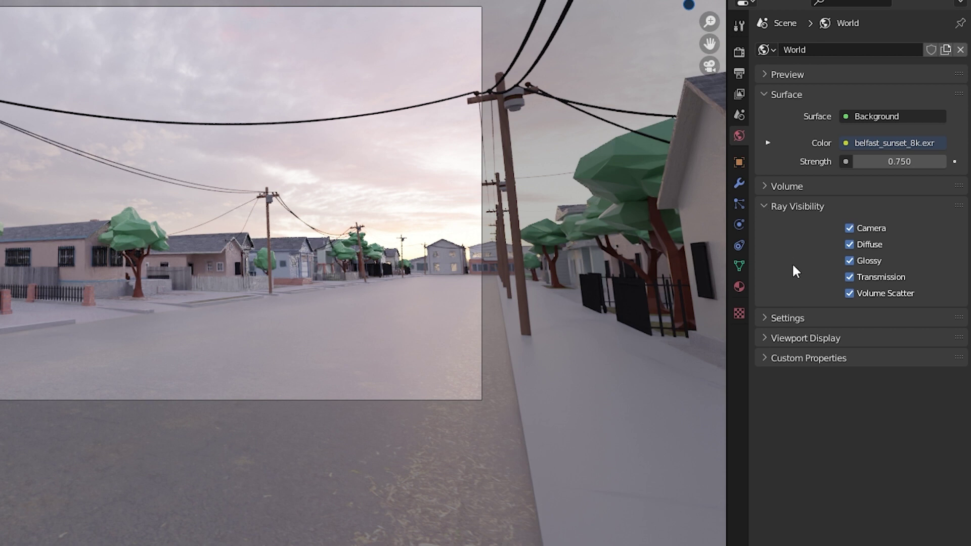